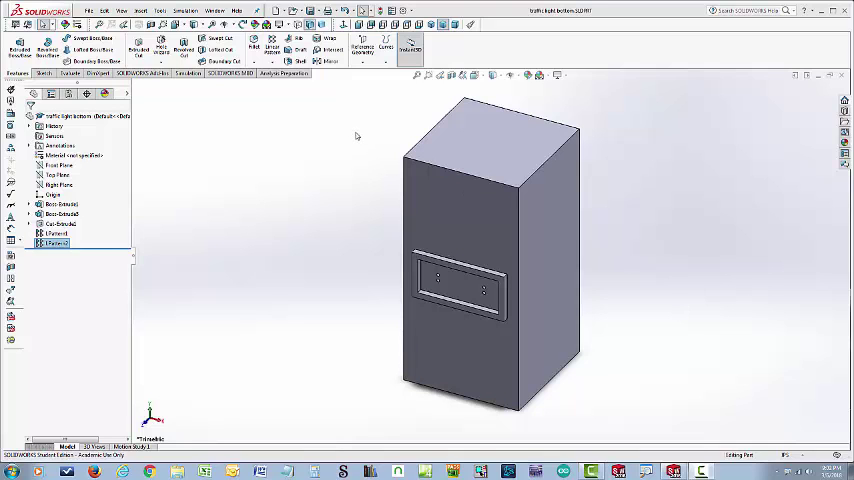
- Start Sketch7 on the box's front face and view it straight on
click(138, 45)
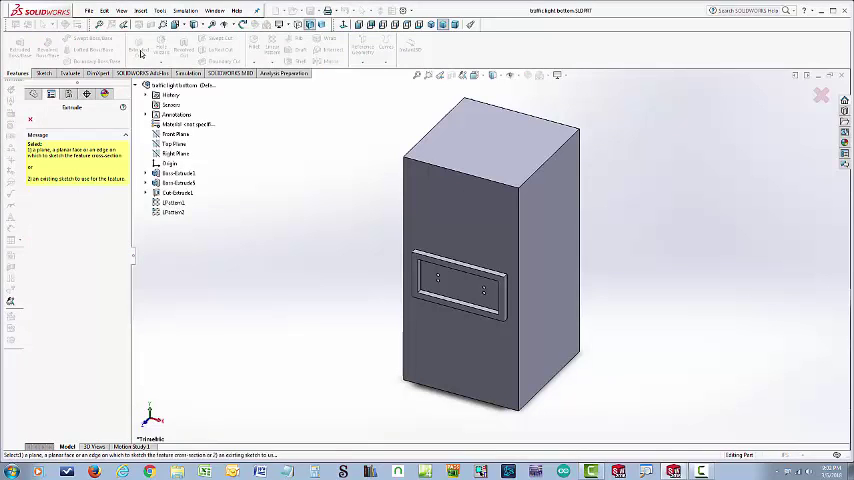
click(451, 204)
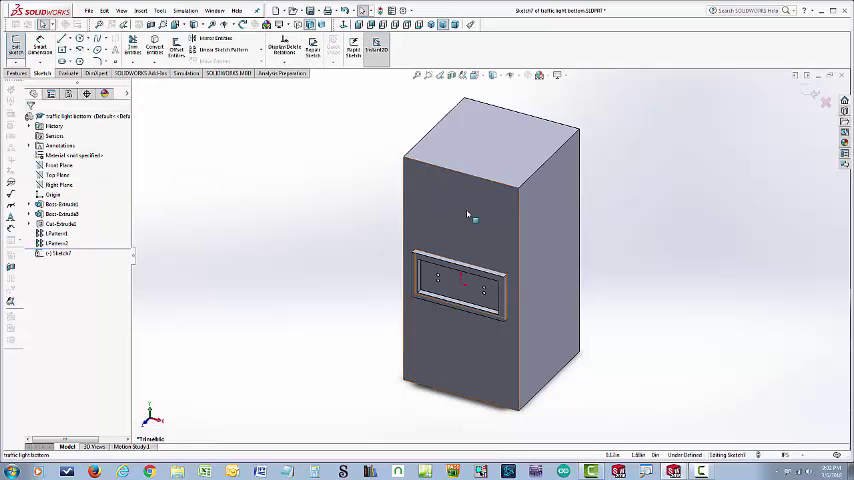
click(362, 26)
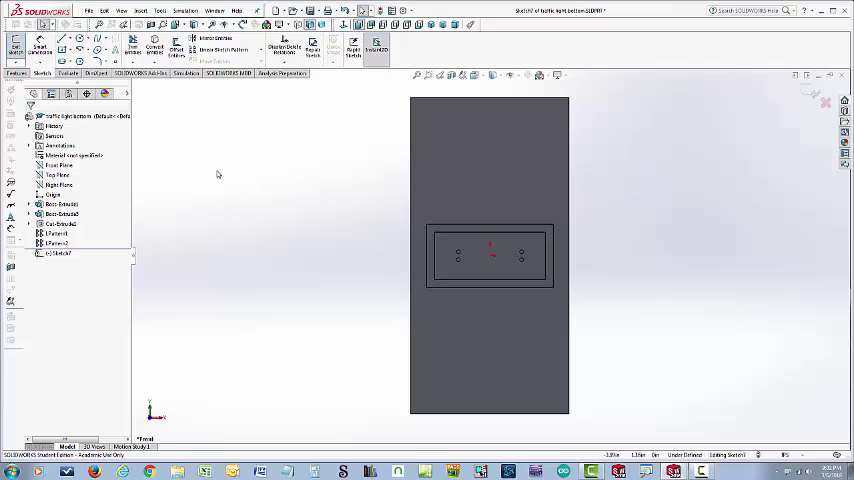
- Draw a vertical construction centerline down from the origin to below the recessed panel
click(70, 38)
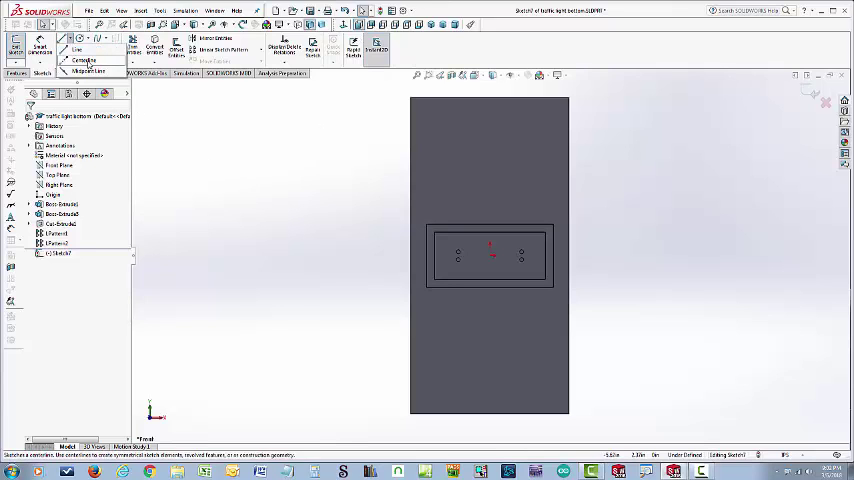
click(78, 58)
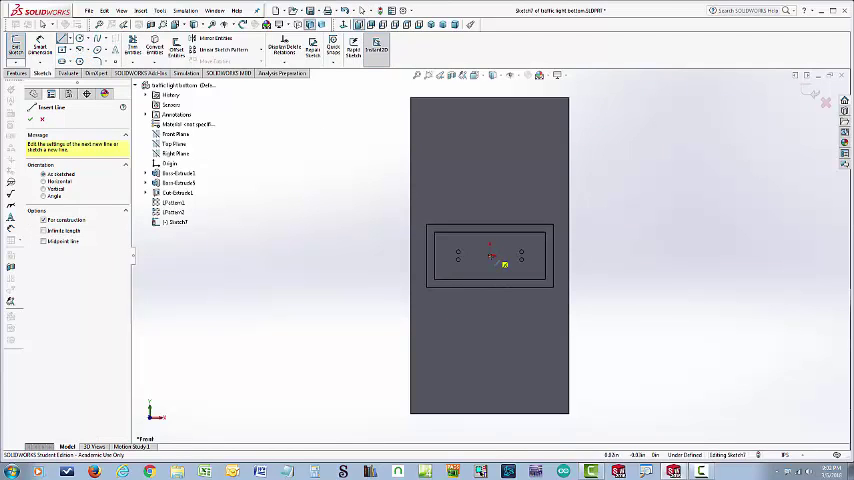
click(493, 257)
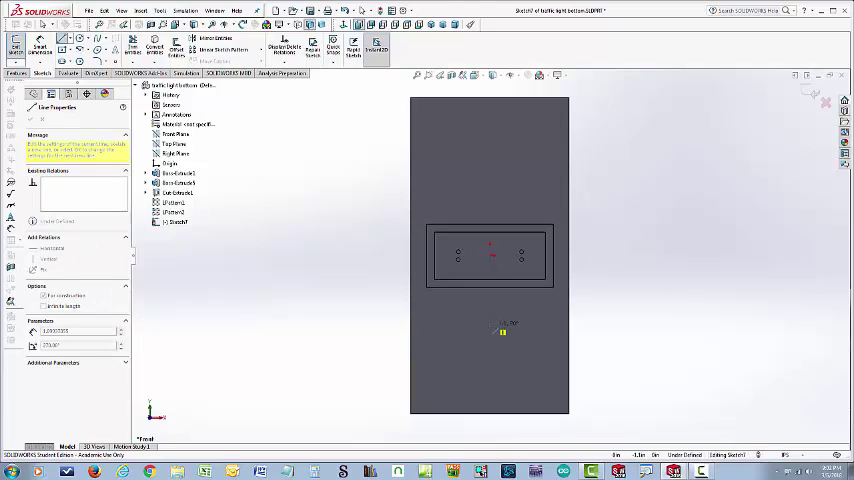
click(490, 290)
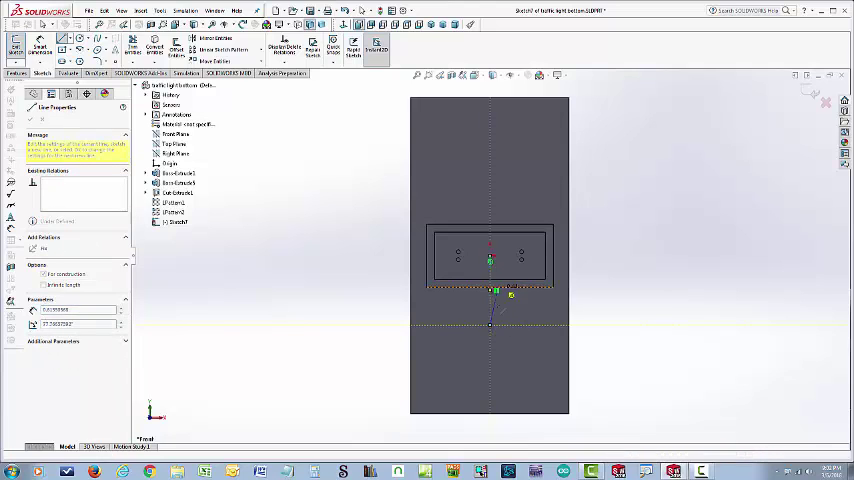
click(490, 325)
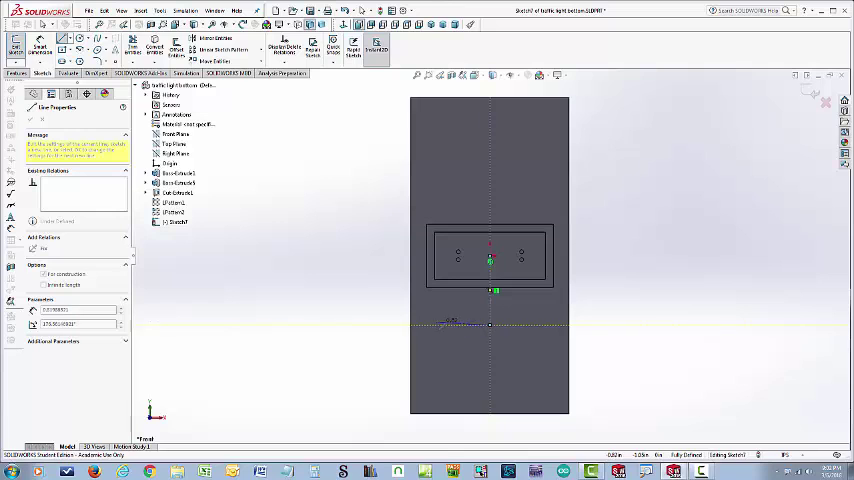
key(Escape)
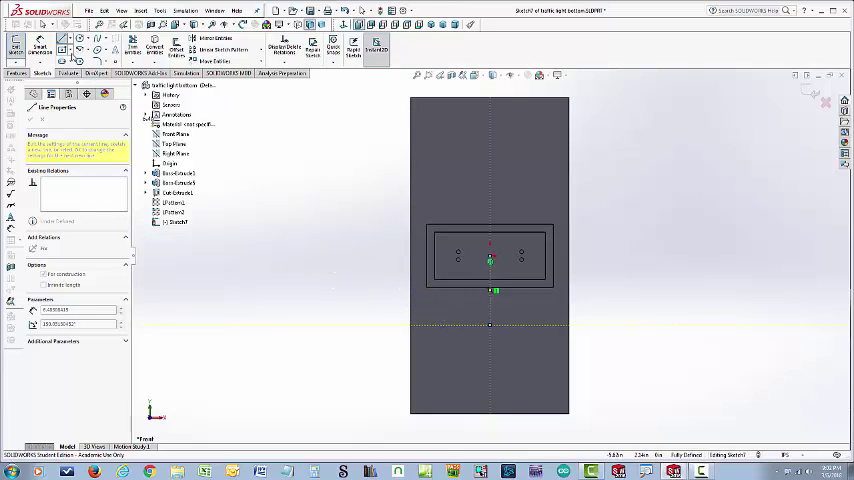
- Draw a thin center rectangle centred on the centerline's lower end
click(68, 50)
click(92, 72)
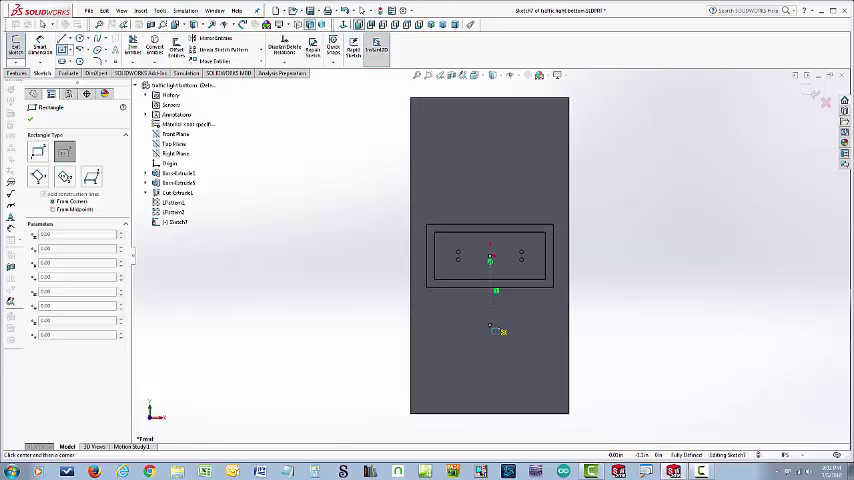
click(490, 325)
click(533, 332)
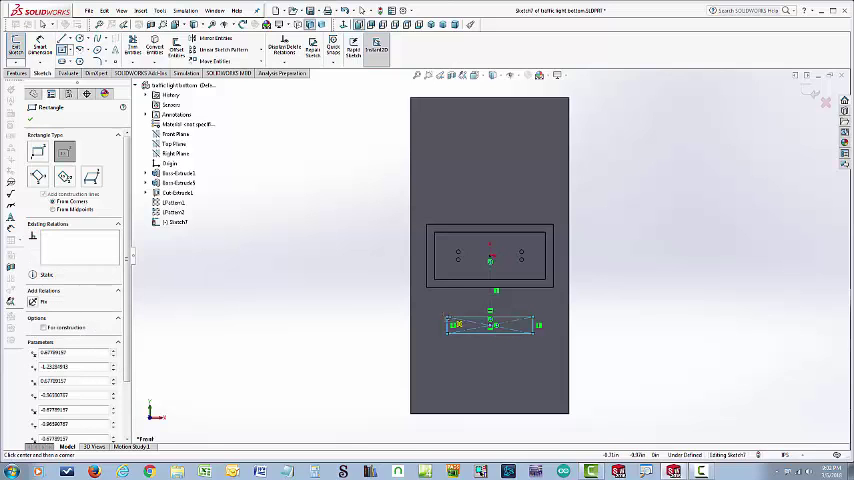
- Dimension the rectangle's side edge to a height of 0.1575 in
click(40, 45)
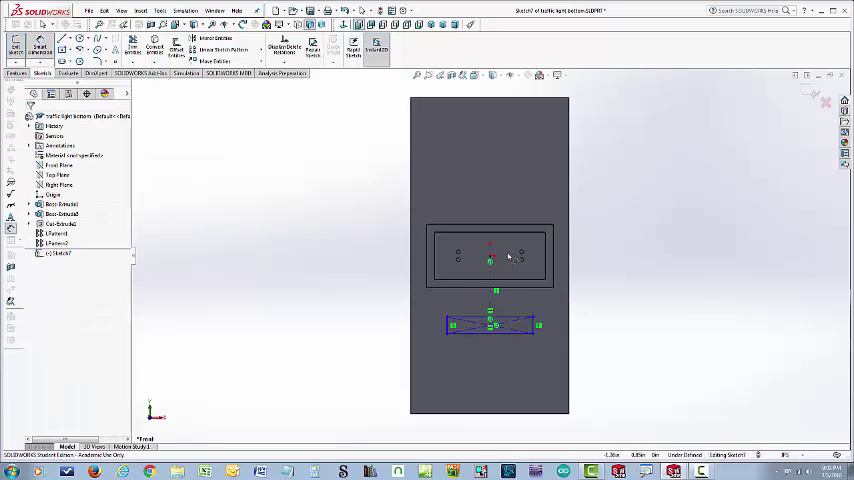
click(534, 326)
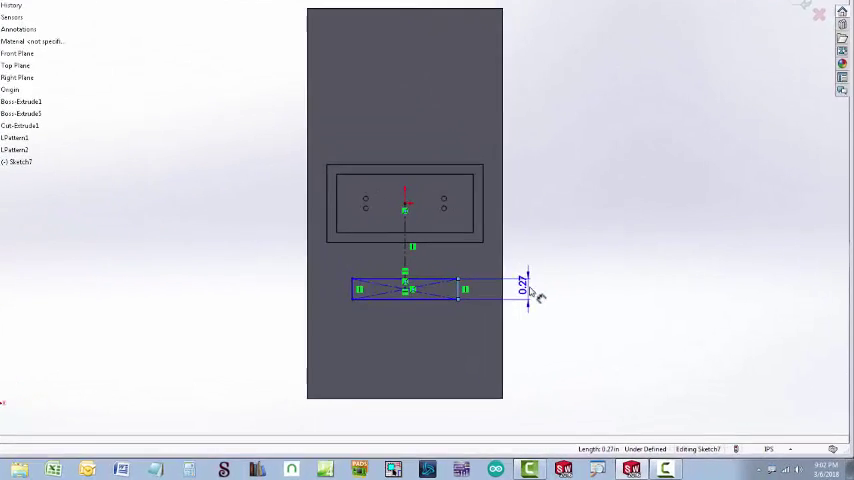
click(541, 295)
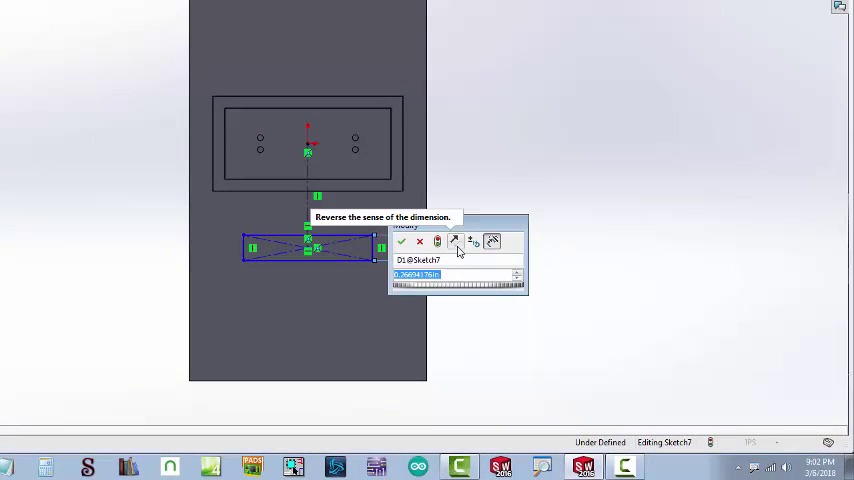
key(BackSpace)
text(1)
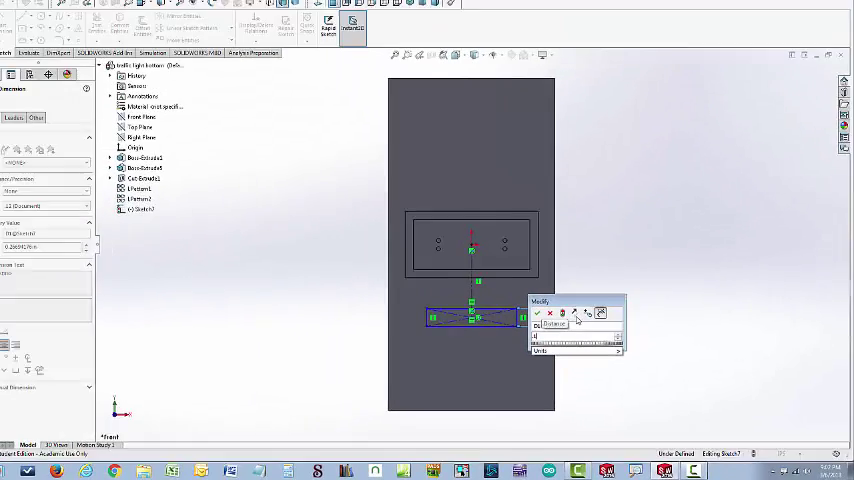
text(575)
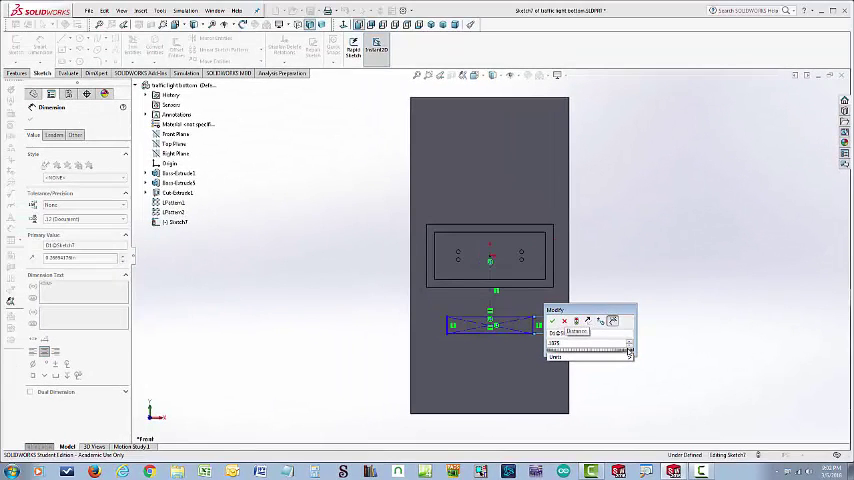
click(629, 352)
click(645, 386)
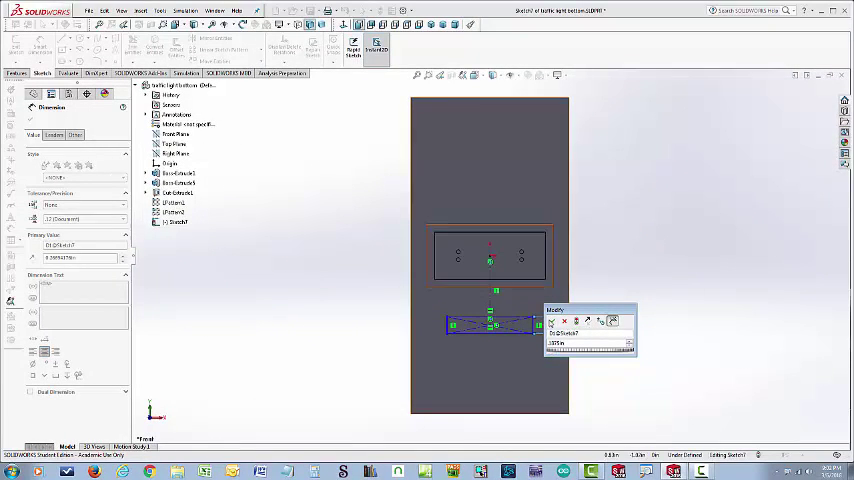
click(551, 321)
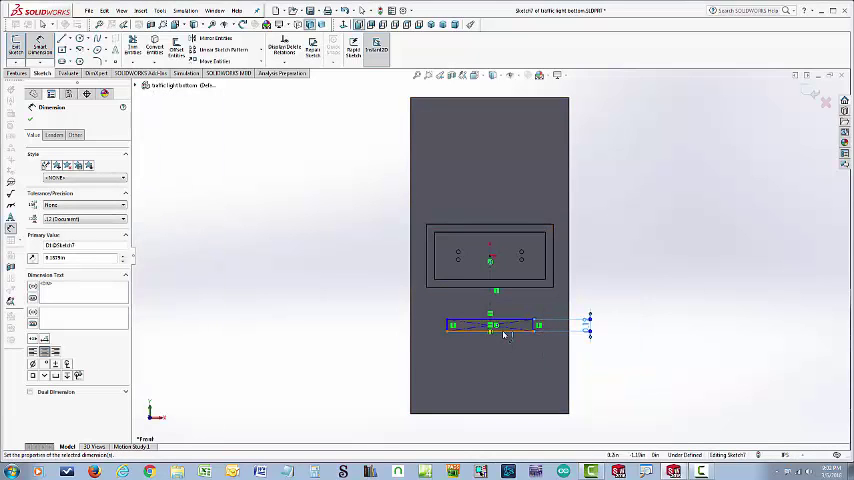
- Dimension the rectangle's bottom edge to a 1.5 in width and finish dimensioning
double_click(497, 342)
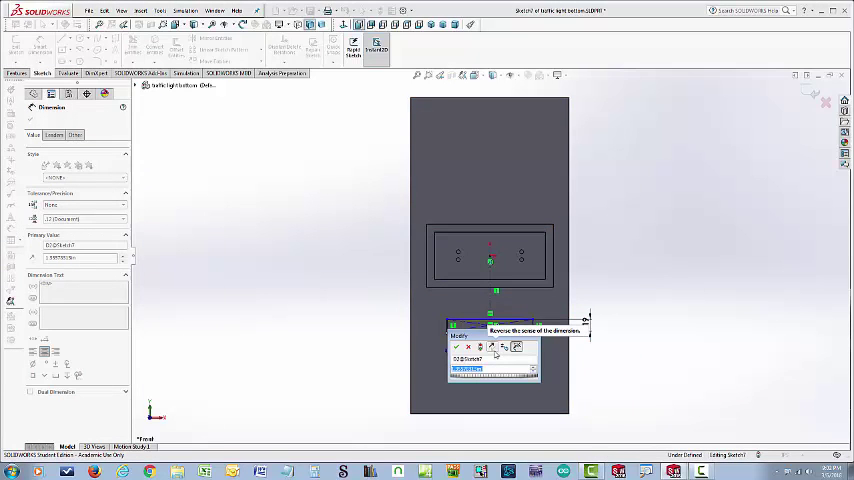
text(1.5)
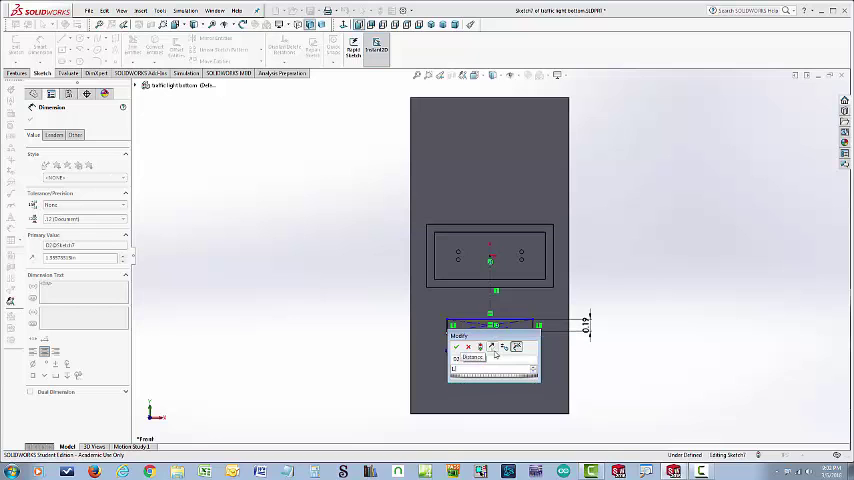
click(533, 382)
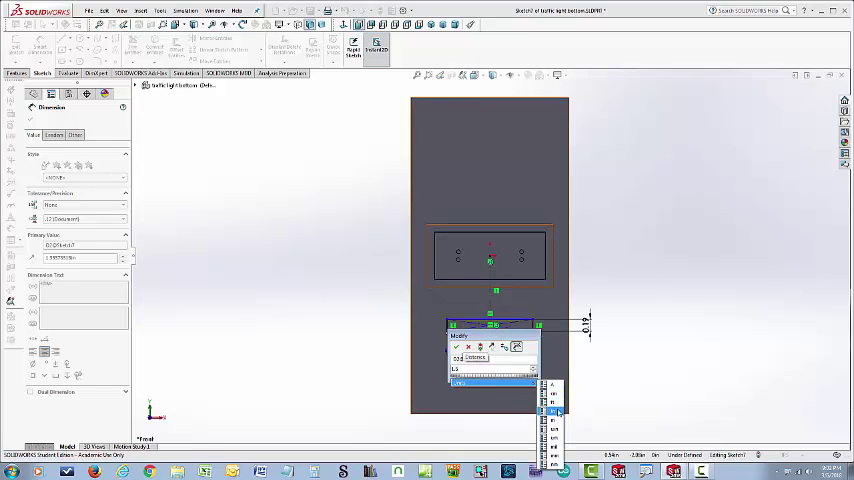
click(551, 406)
key(Return)
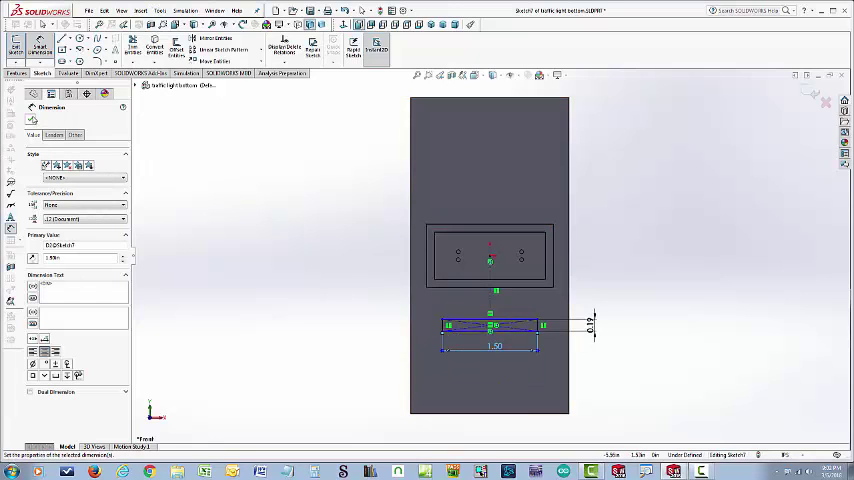
click(30, 118)
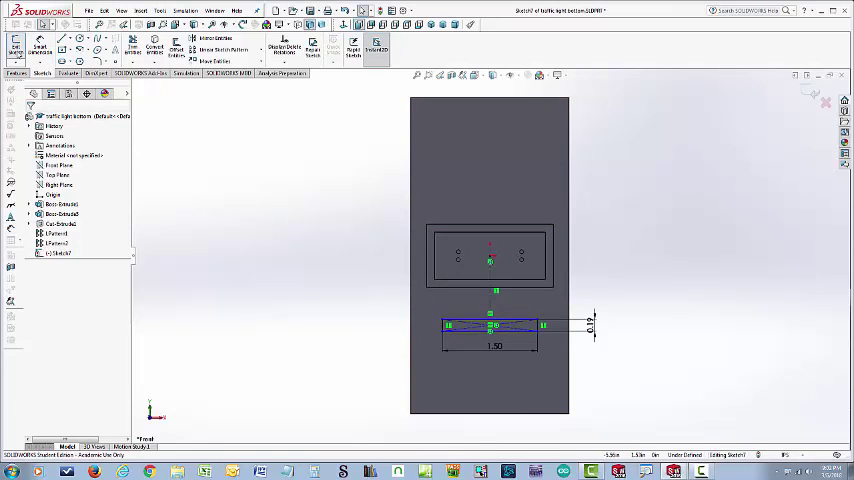
- Cut the slot sketch into the box with a Blind extruded cut, Cut-Extrude2
key(c)
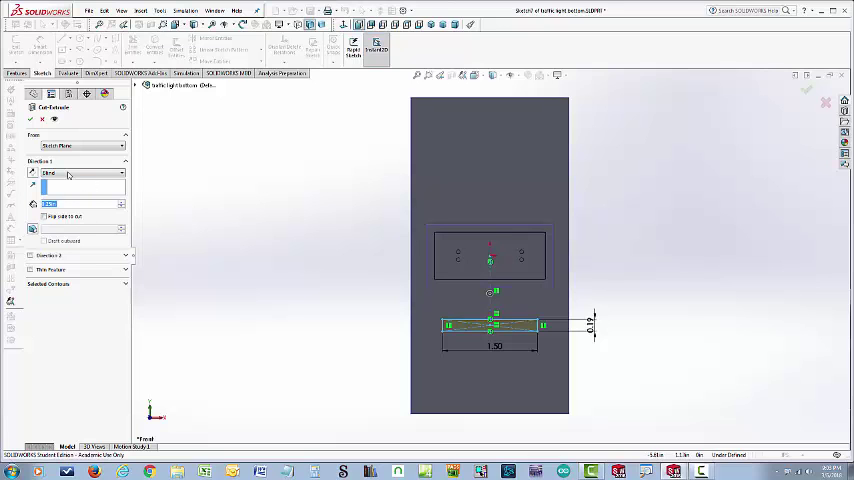
click(30, 119)
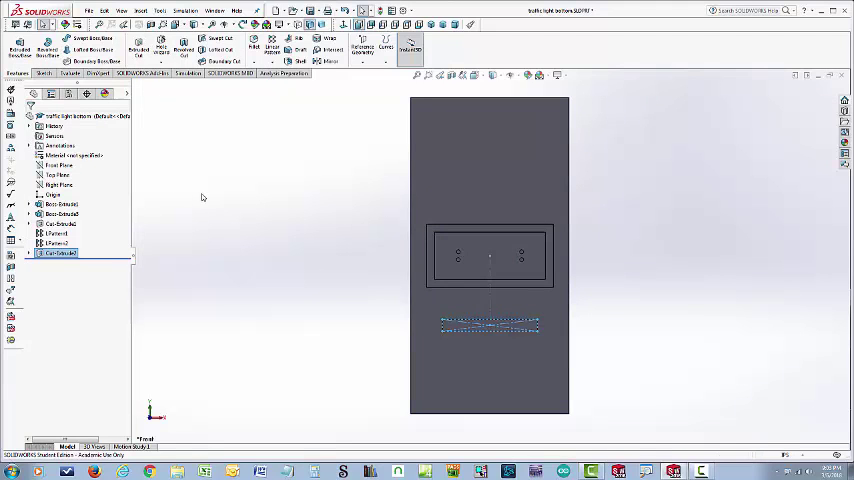
- Deselect the cut and show the box in Trimetric view
click(320, 217)
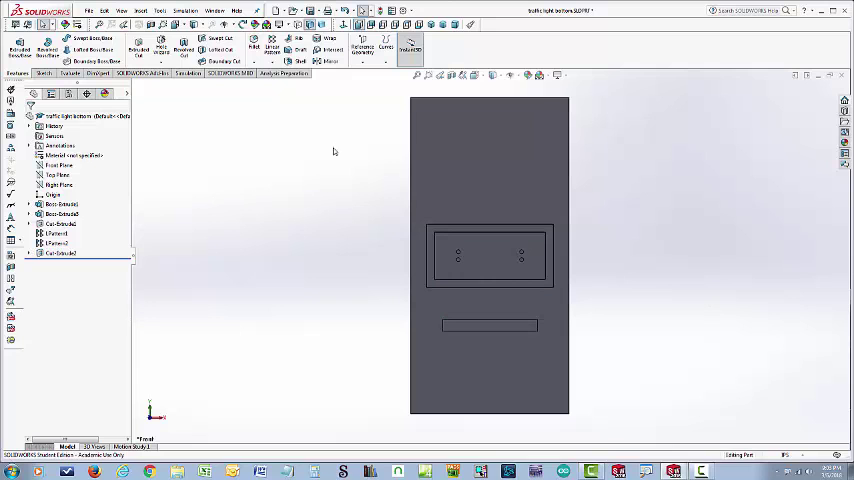
click(431, 25)
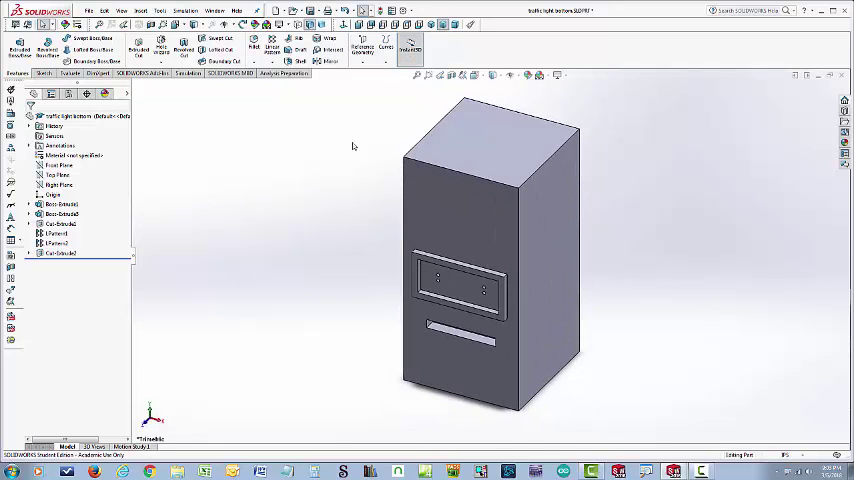